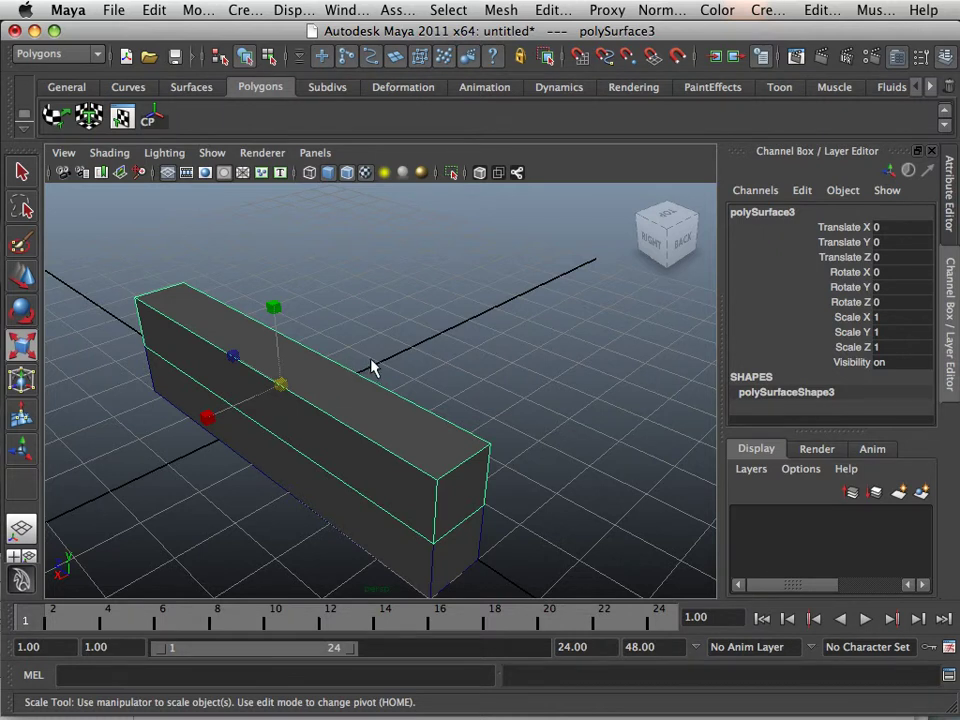
Add a new polygon cube and move it to Translate X 8.871
right_click_drag(375, 366, 265, 357, "alt")
left_click(22, 275)
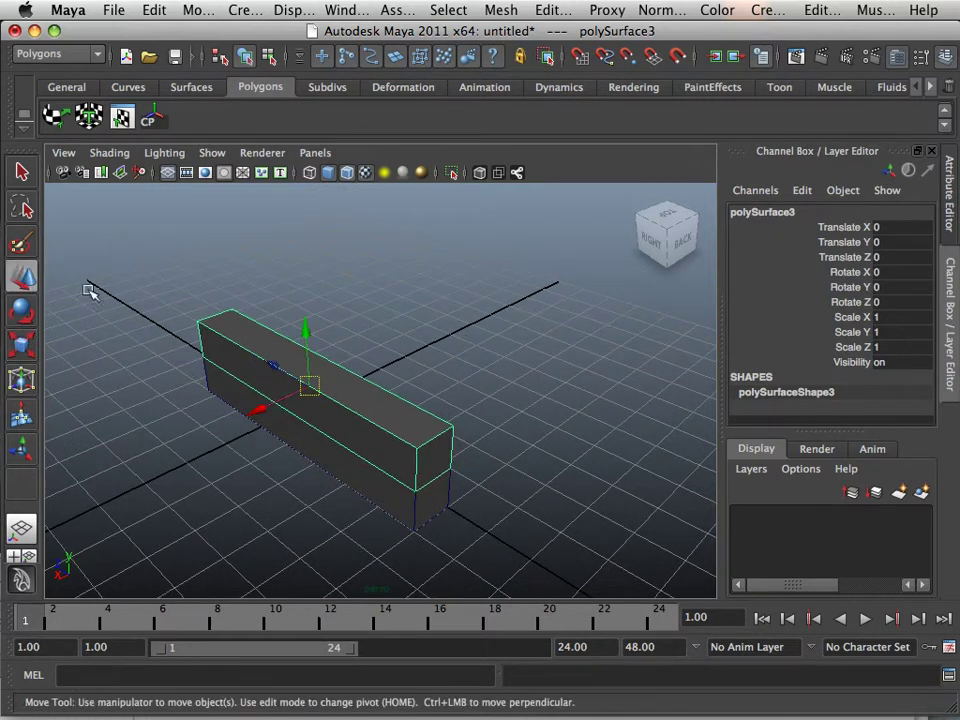
left_click_drag(240, 388, 373, 357, "alt")
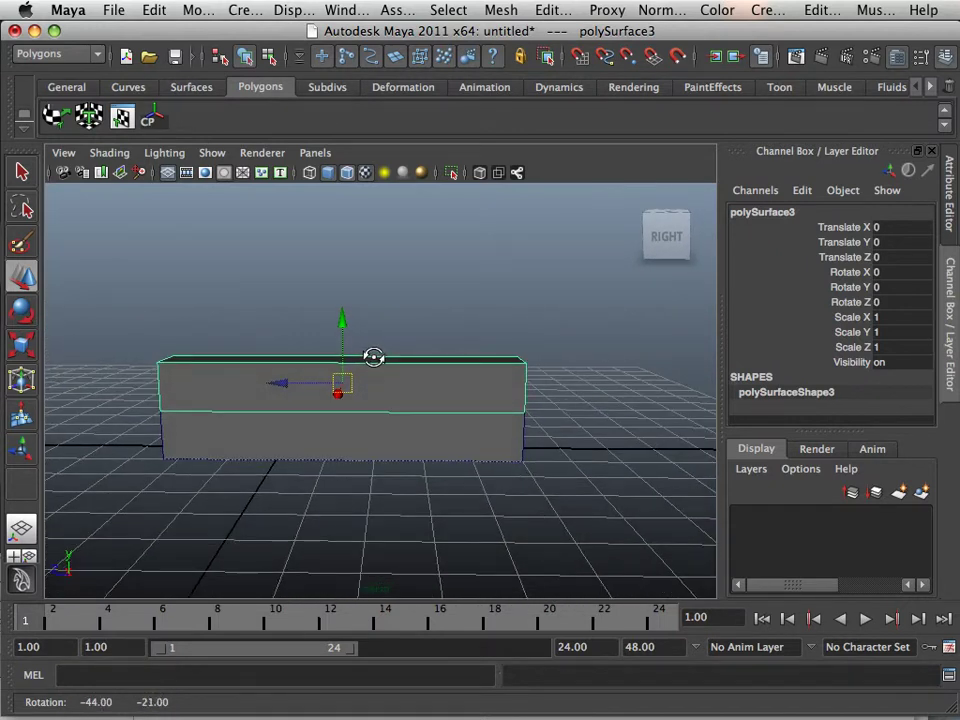
scroll(360, 366, "up", 2)
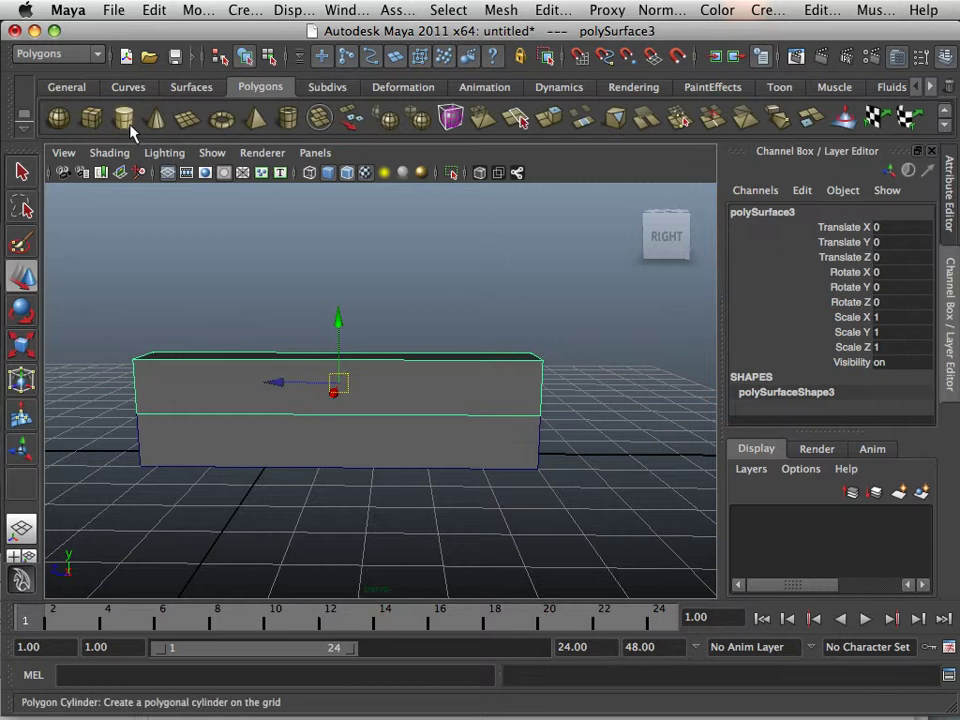
left_click(91, 118)
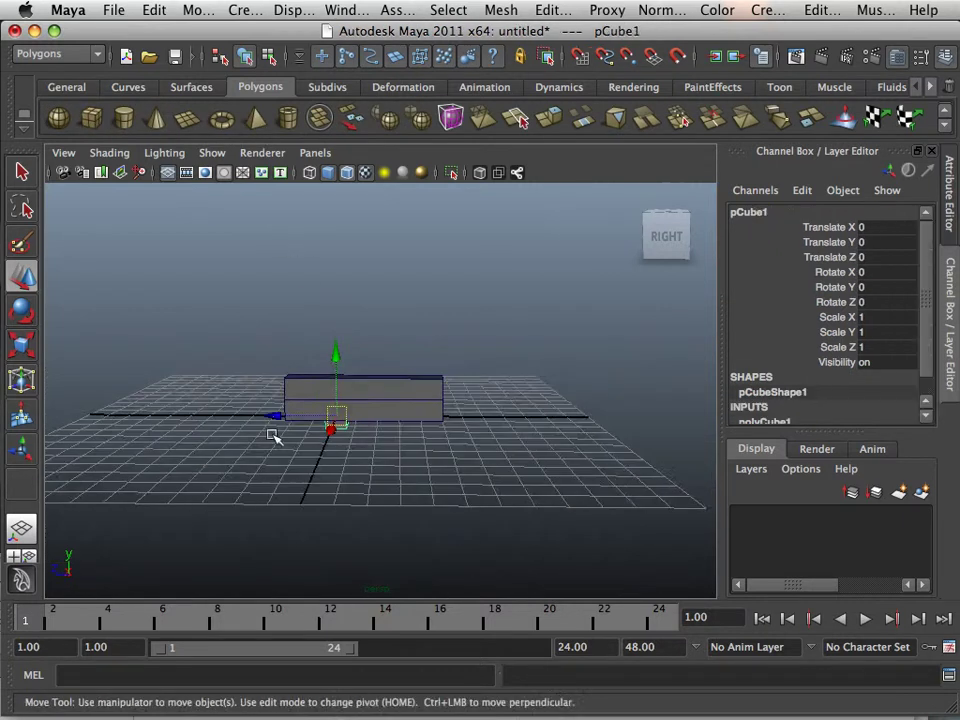
left_click_drag(272, 435, 170, 355, "alt")
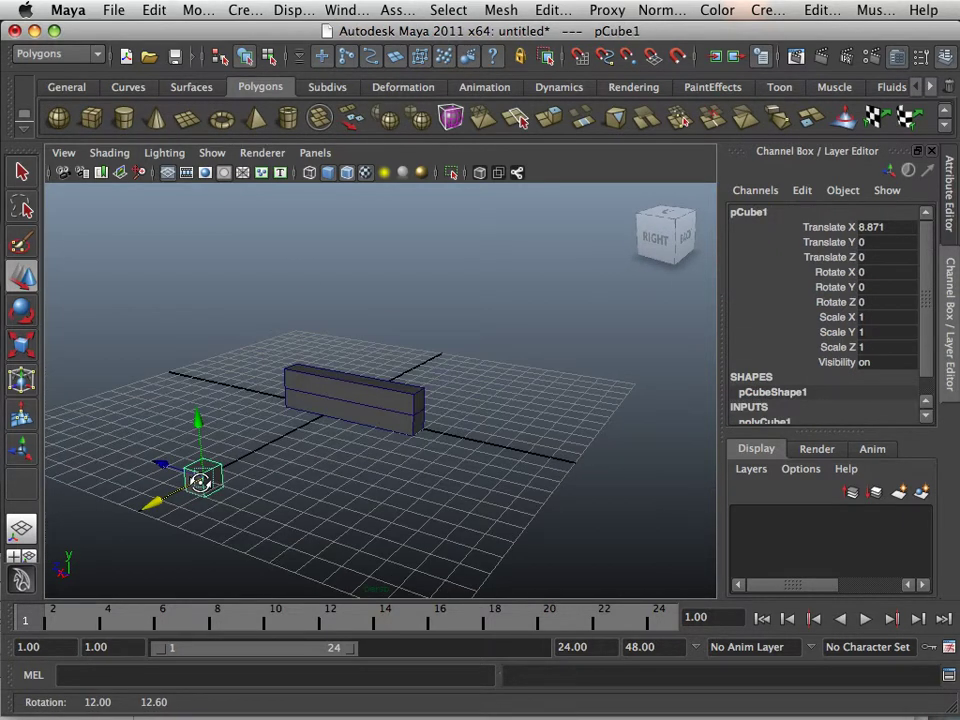
right_click_drag(170, 355, 97, 369, "alt")
Stretch the cube into a long beam with Scale X 8.433
key("r")
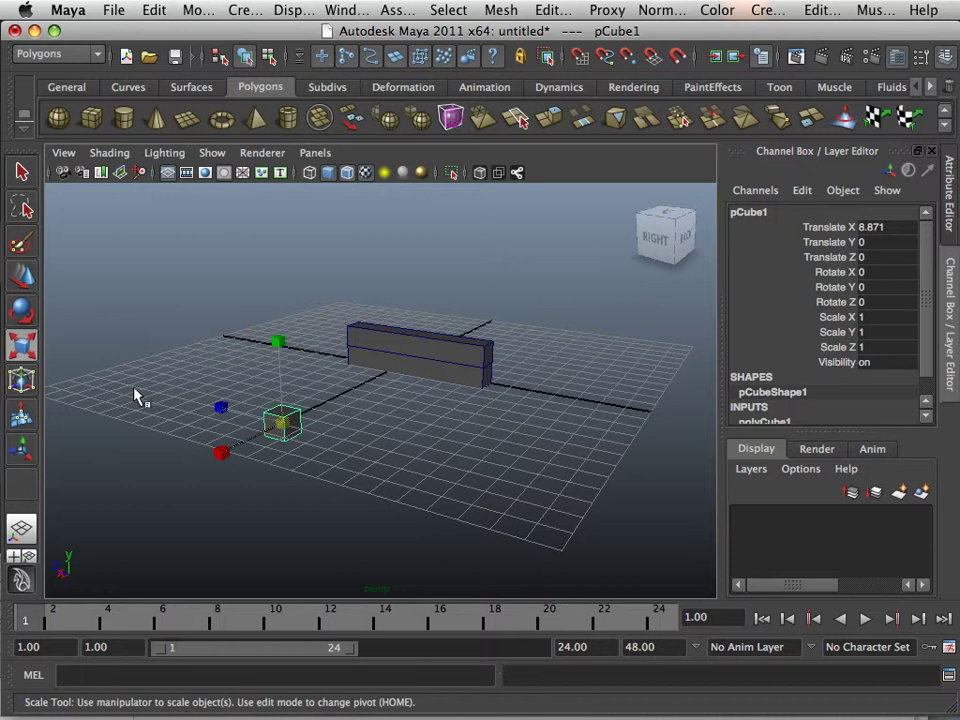
left_click(184, 484)
left_click(274, 424)
left_click_drag(223, 454, 37, 417)
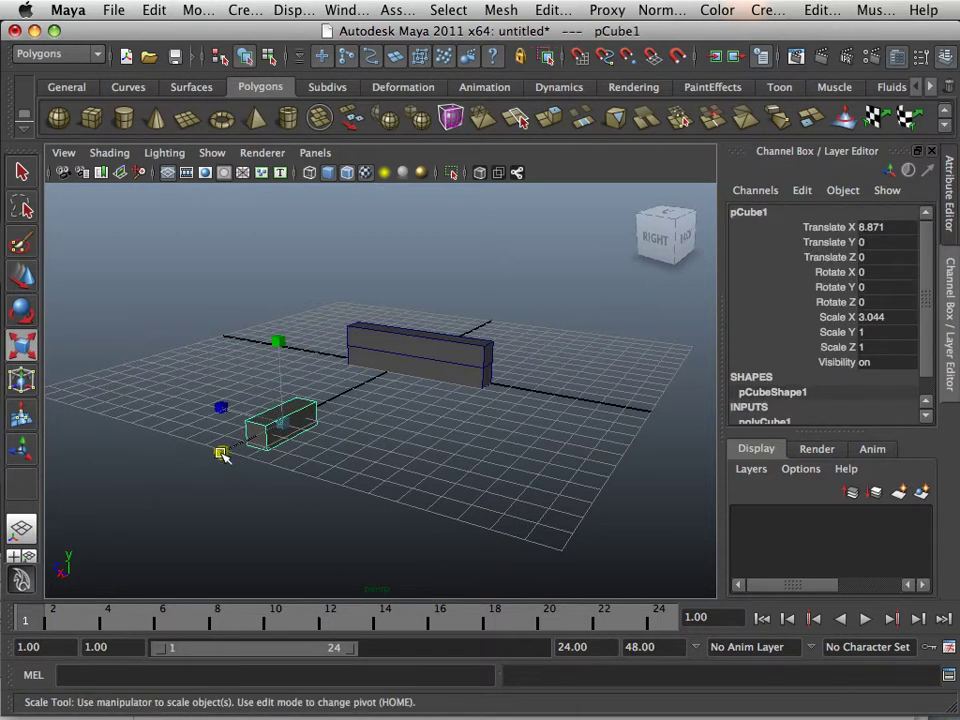
left_click_drag(221, 452, 188, 497)
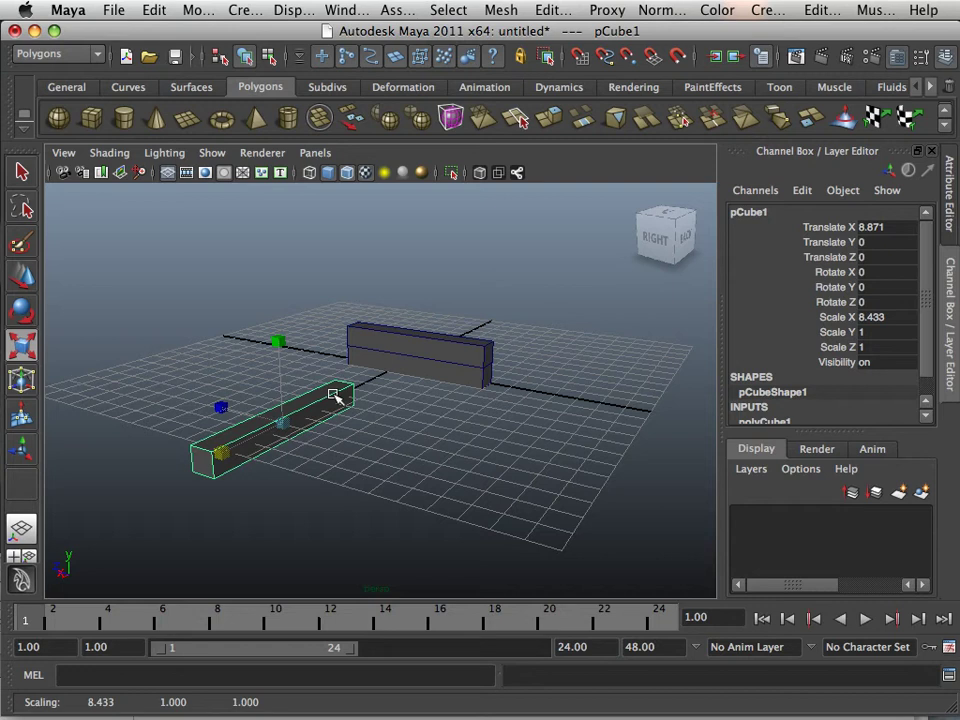
scroll(336, 397, "up", 4)
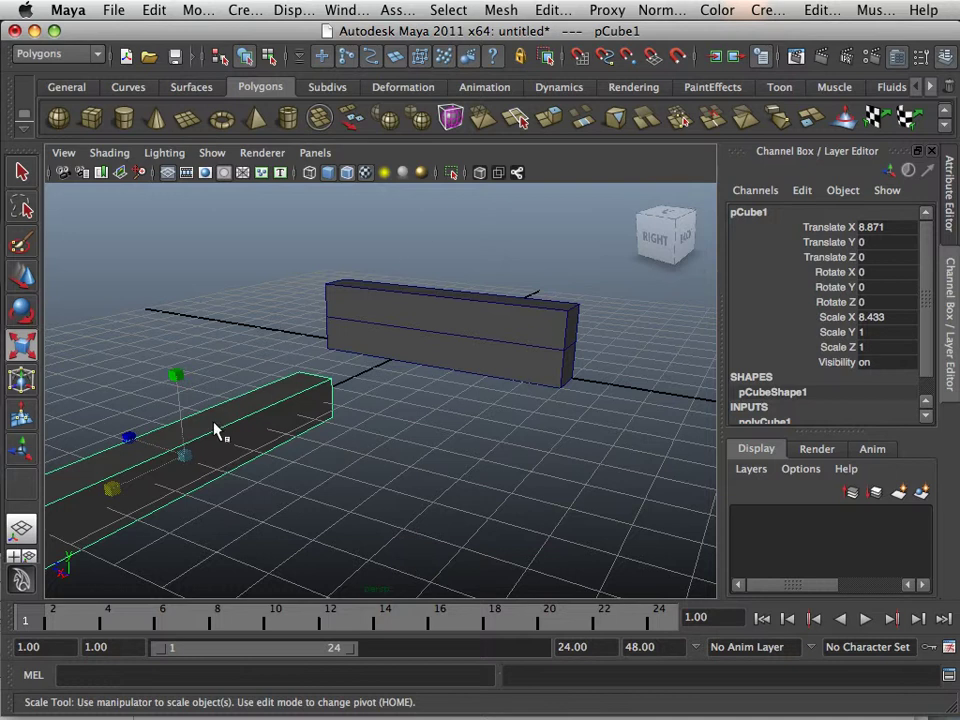
Freeze pCube1's transformations, then scale the beam up uniformly
left_click(196, 12)
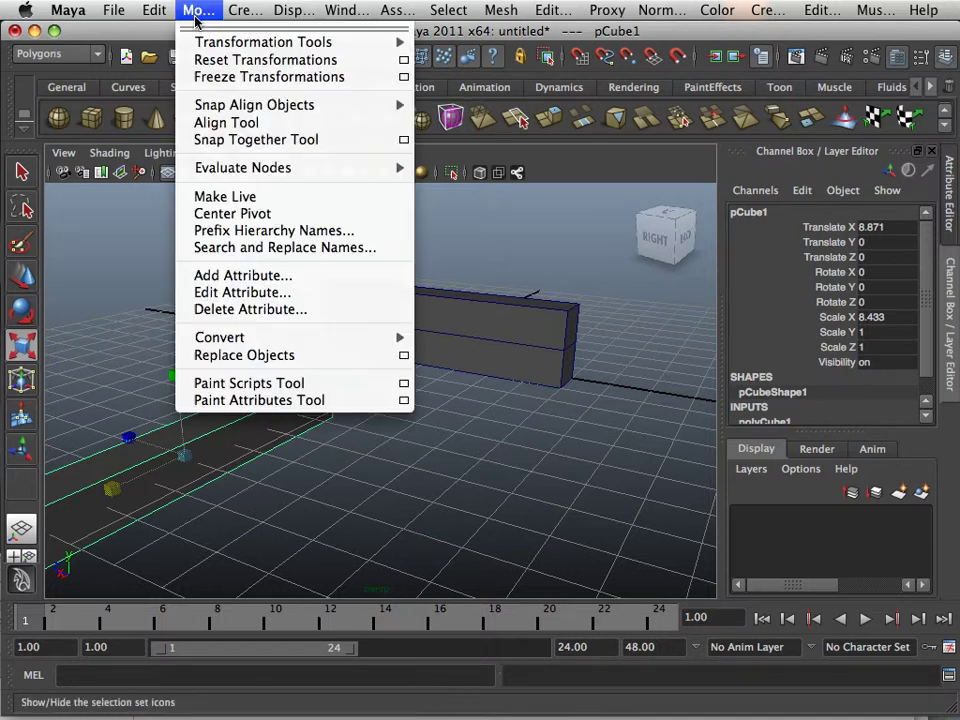
left_click(223, 77)
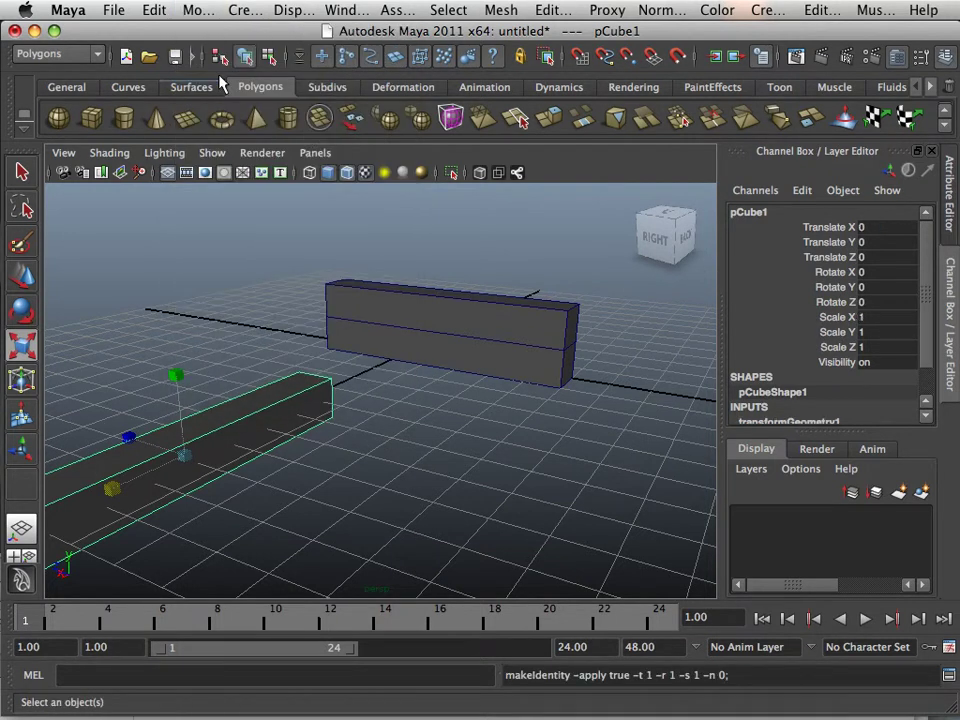
left_click_drag(190, 467, 683, 458)
Set Scale X, Y and Z to 1 so the beam returns to its frozen shape
left_click_drag(872, 317, 894, 354)
left_click(884, 347)
type("1")
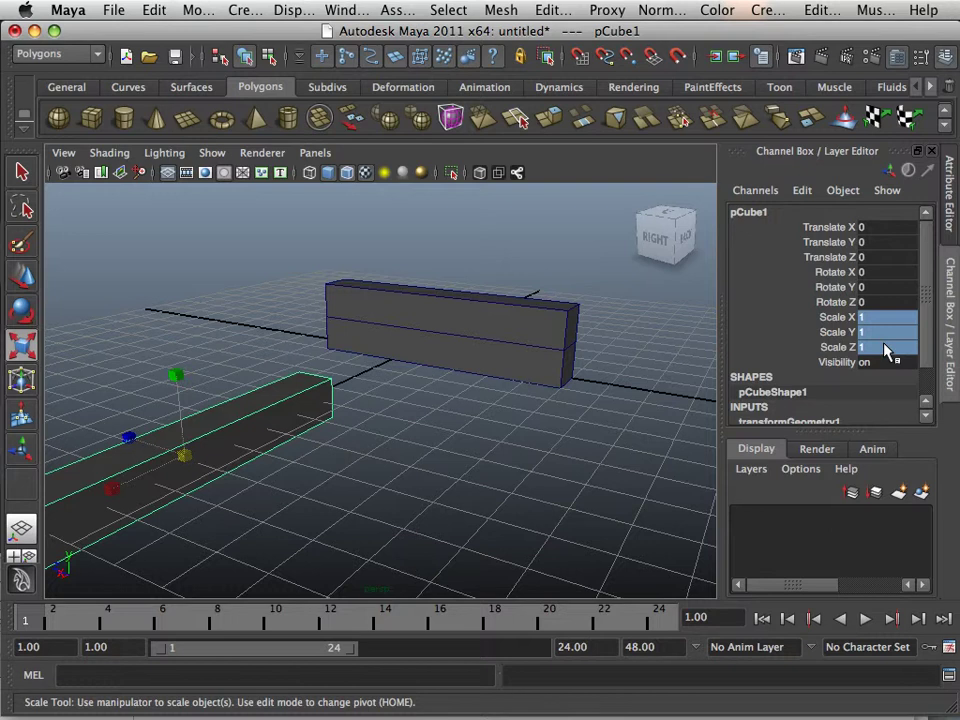
left_click_drag(449, 436, 366, 482, "alt")
Tilt polySurface3 around its X axis and freeze its rotation
left_click(477, 354)
middle_click_drag(474, 388, 392, 414, "alt")
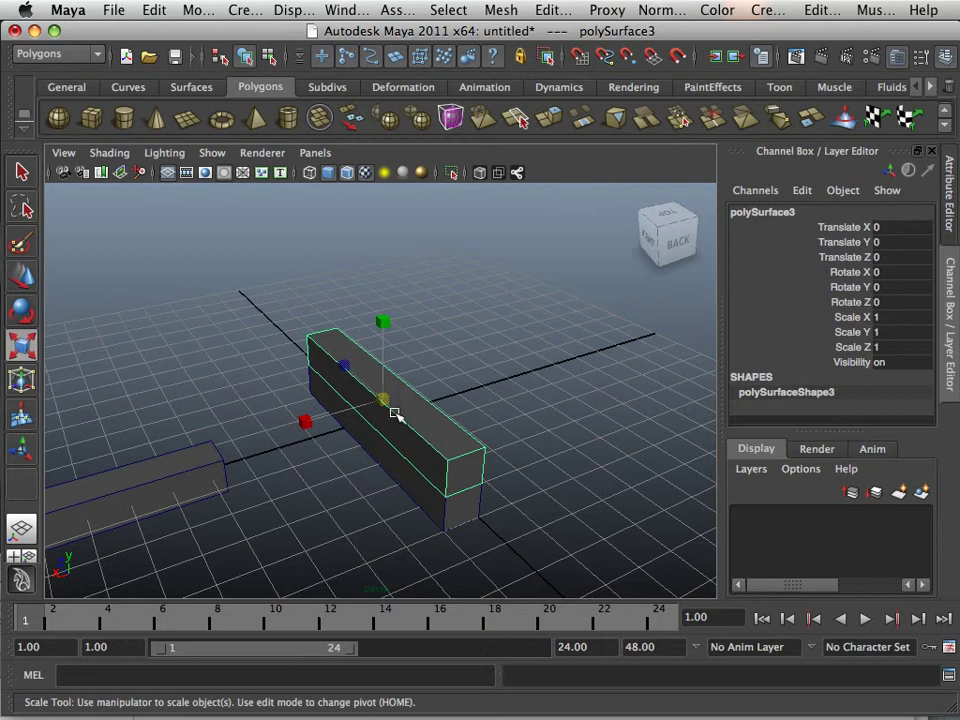
left_click(21, 311)
left_click_drag(416, 375, 444, 452)
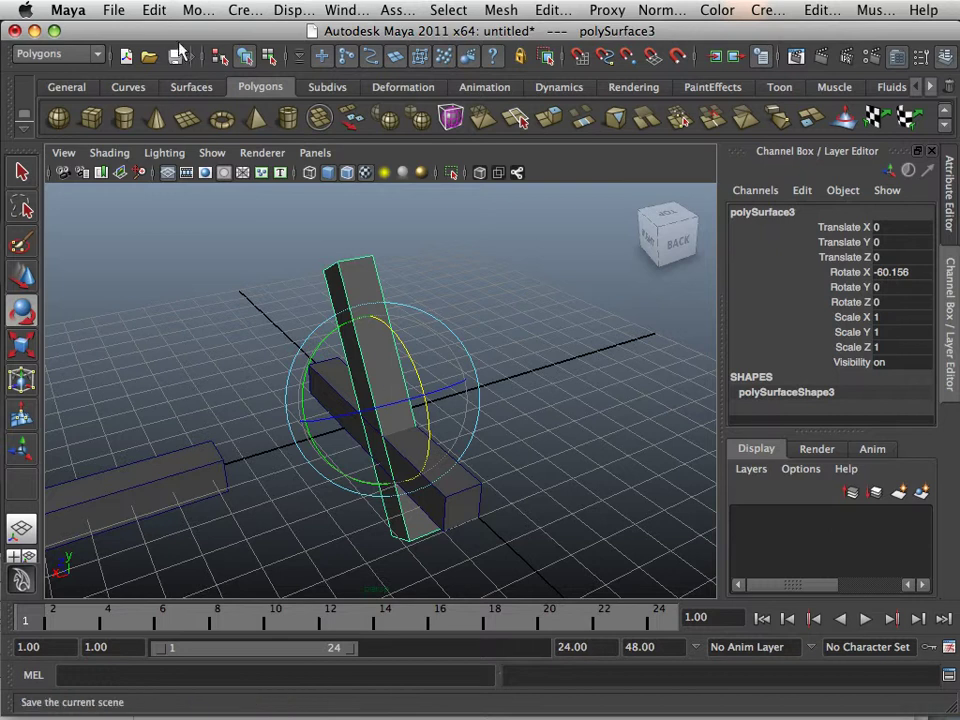
left_click(185, 18)
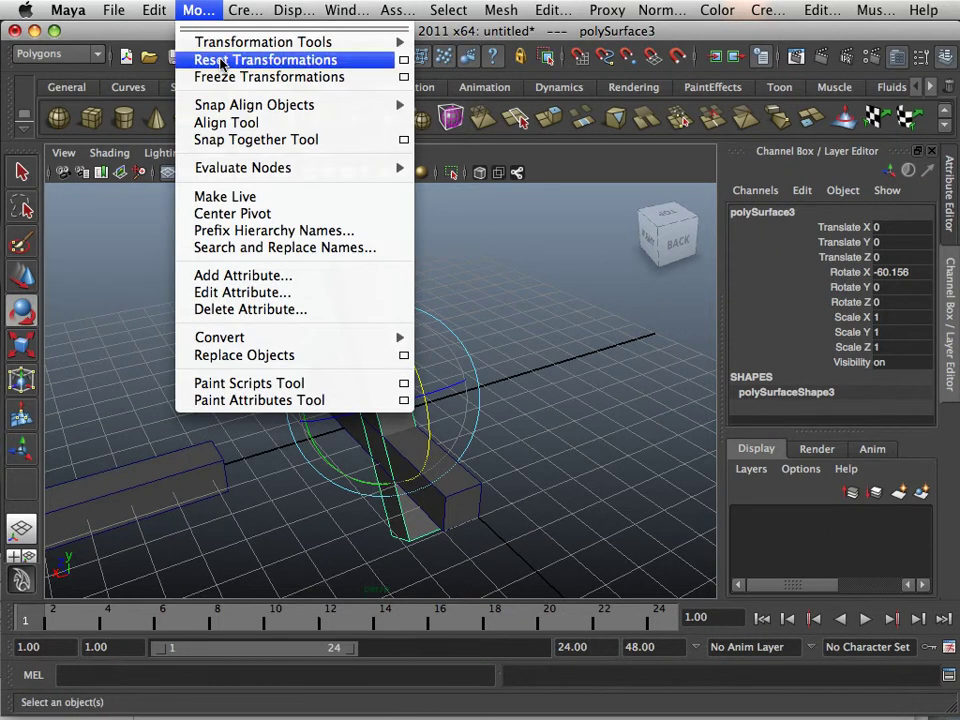
left_click(225, 75)
Spin the beam upright, then set Rotate X, Y and Z to 0 to restore the tilt
left_click_drag(274, 364, 401, 349, "alt")
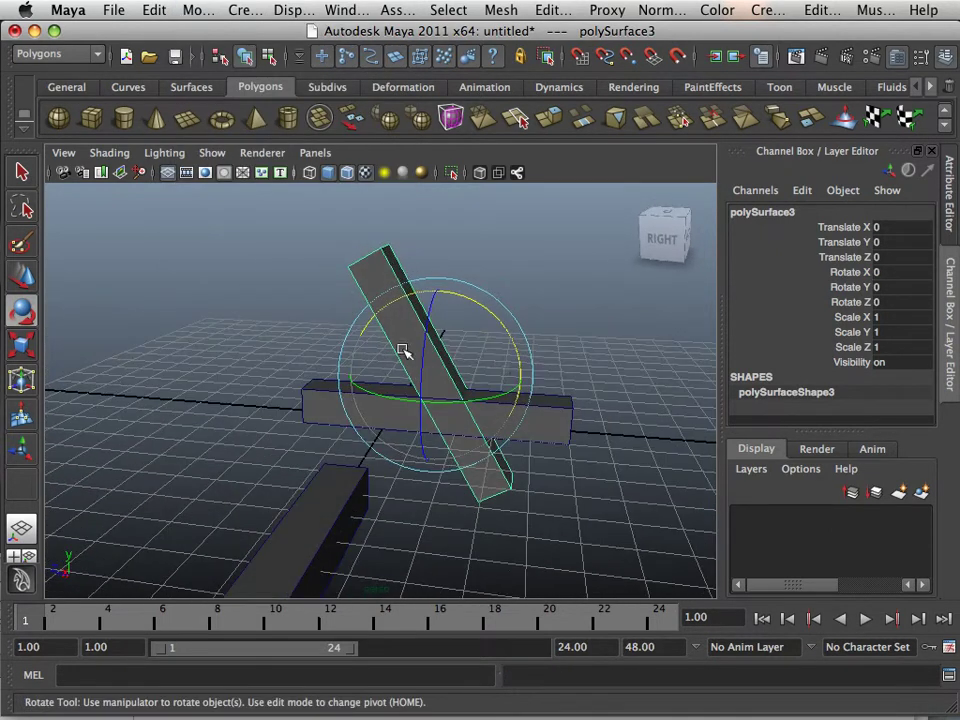
left_click_drag(499, 360, 260, 365)
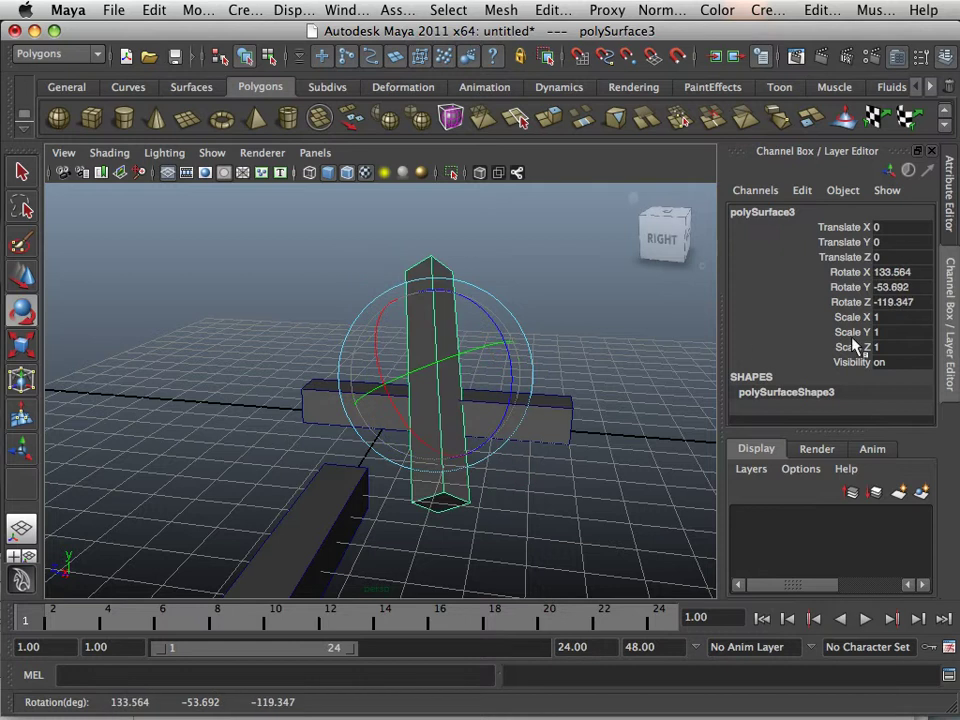
left_click_drag(877, 272, 895, 302)
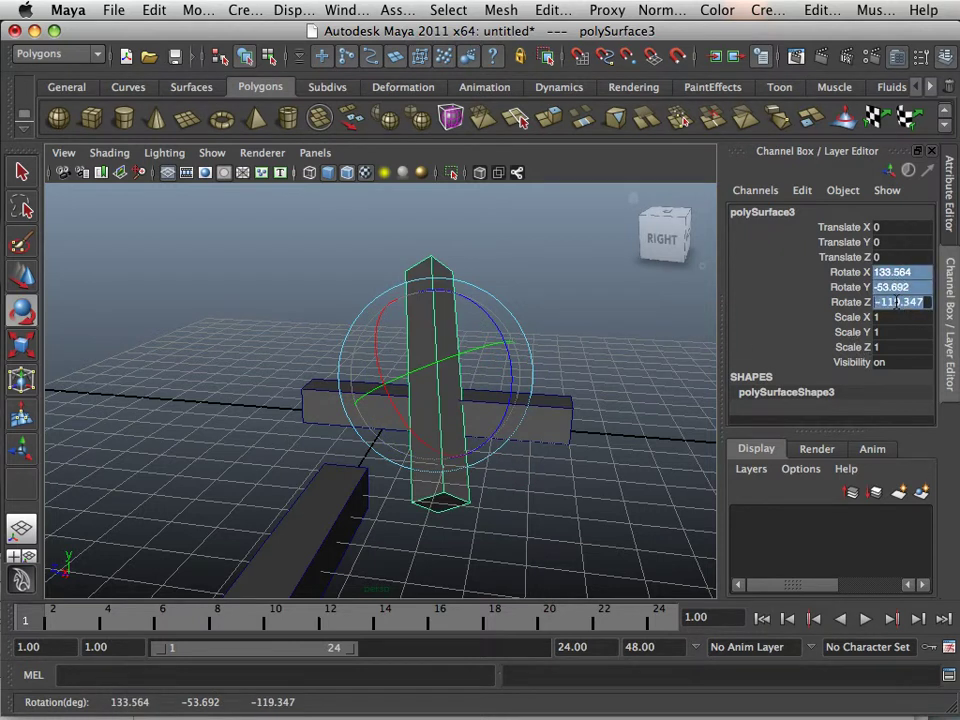
type("0")
key("Return")
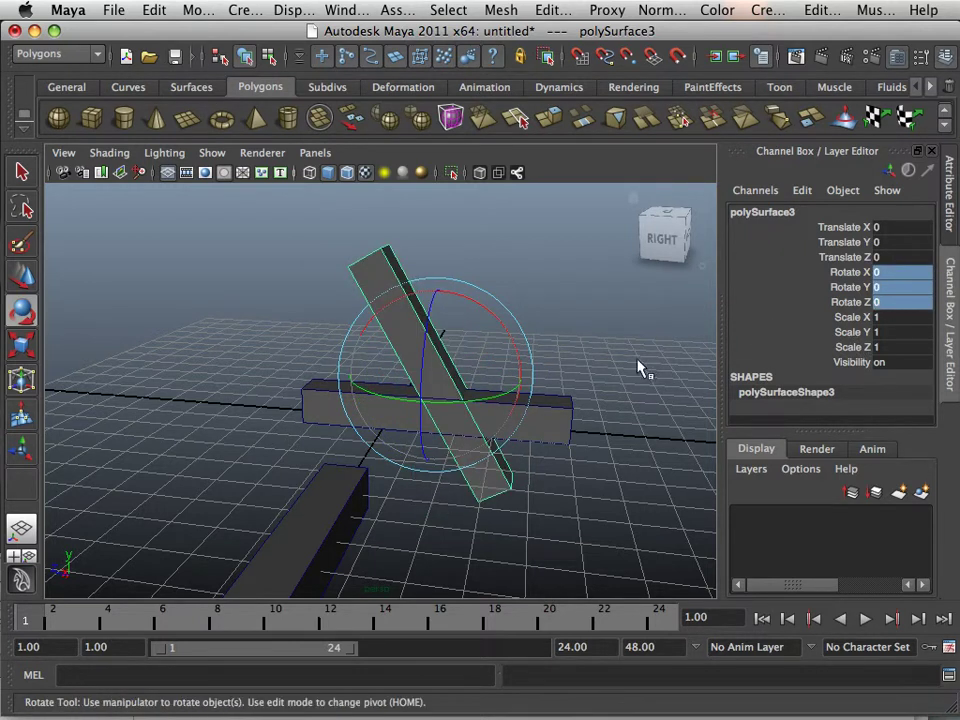
left_click_drag(640, 368, 538, 365, "alt")
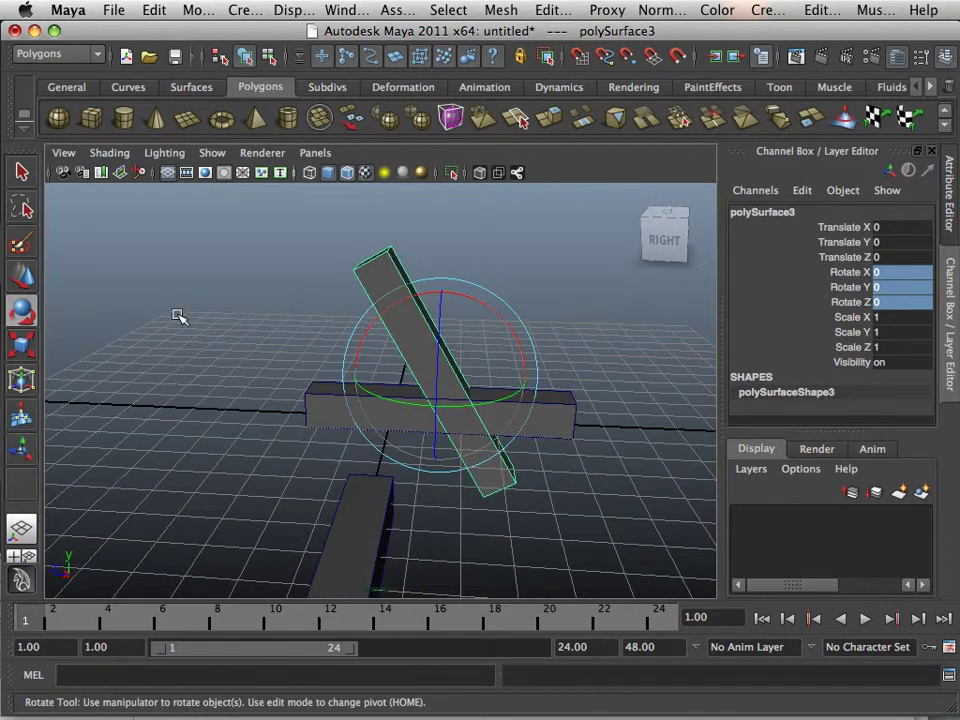
Slide the tilted beam along Z to -5.051
left_click(24, 274)
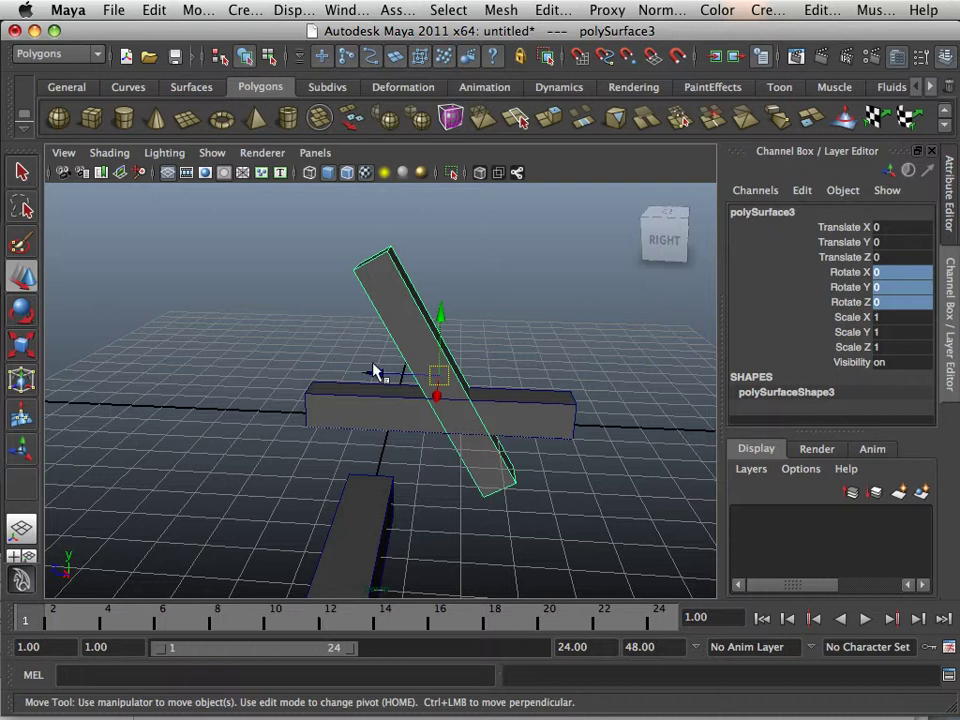
left_click_drag(373, 370, 568, 386)
middle_click_drag(568, 386, 439, 388, "alt")
left_click_drag(439, 388, 352, 390, "alt")
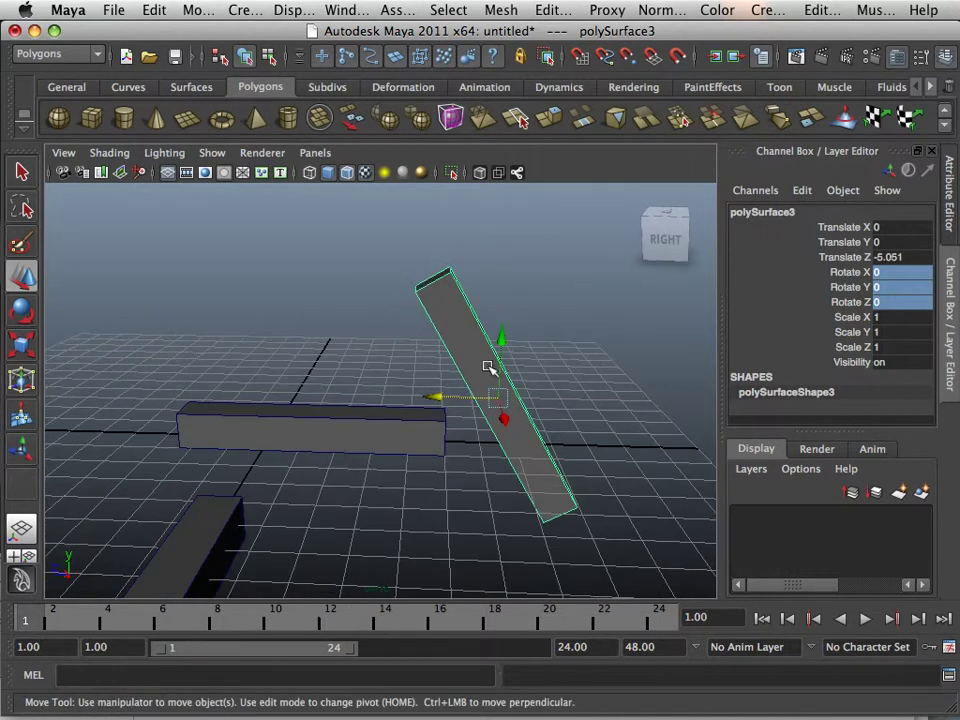
Lift the tilted beam to Translate Y 2.271 and select its three rotation channels
left_click(514, 270)
left_click(459, 334)
left_click_drag(498, 357, 514, 258)
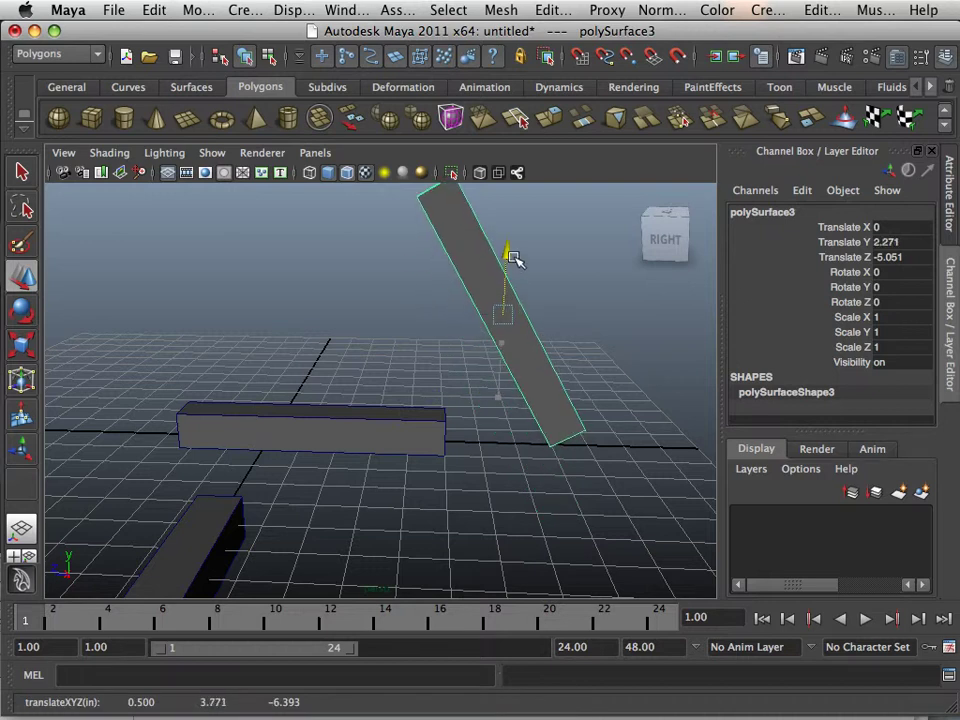
left_click_drag(557, 377, 472, 411, "alt")
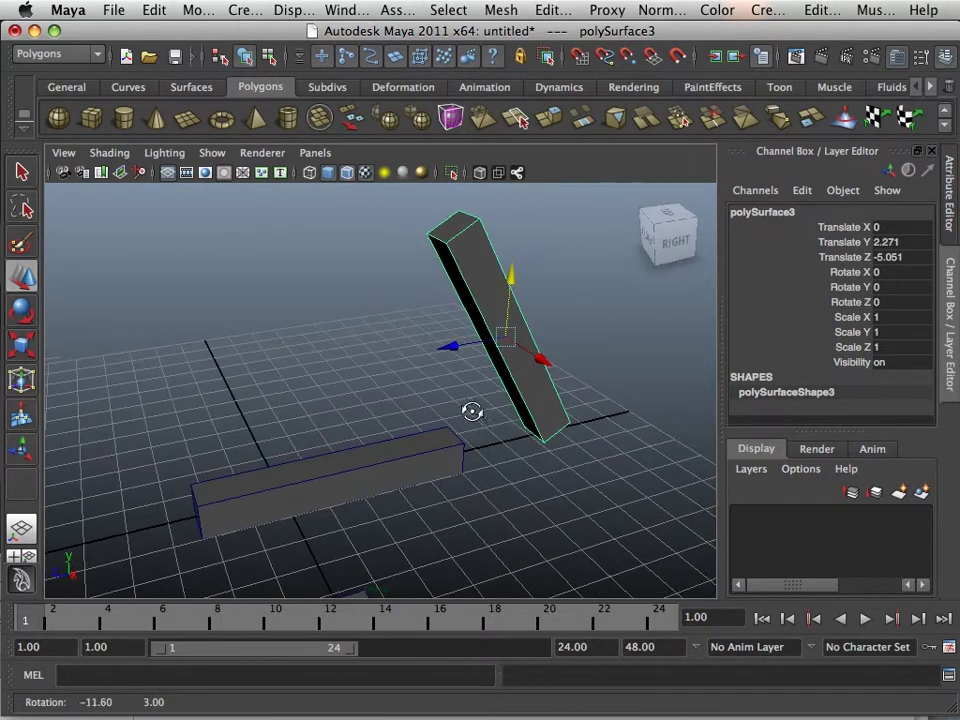
scroll(472, 411, "down", 3)
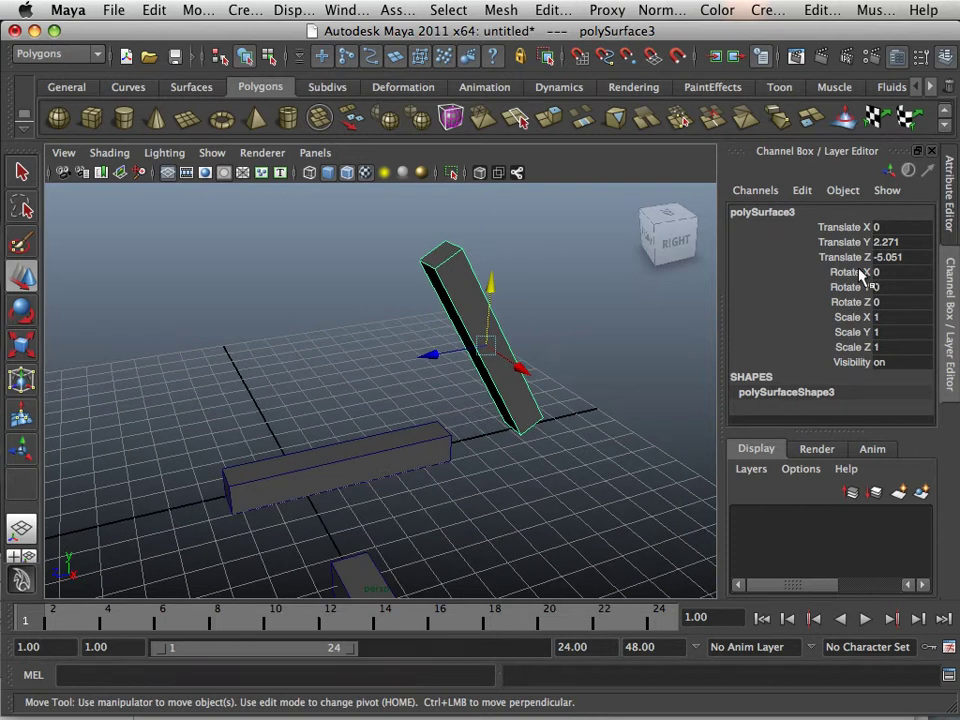
left_click_drag(838, 276, 836, 304)
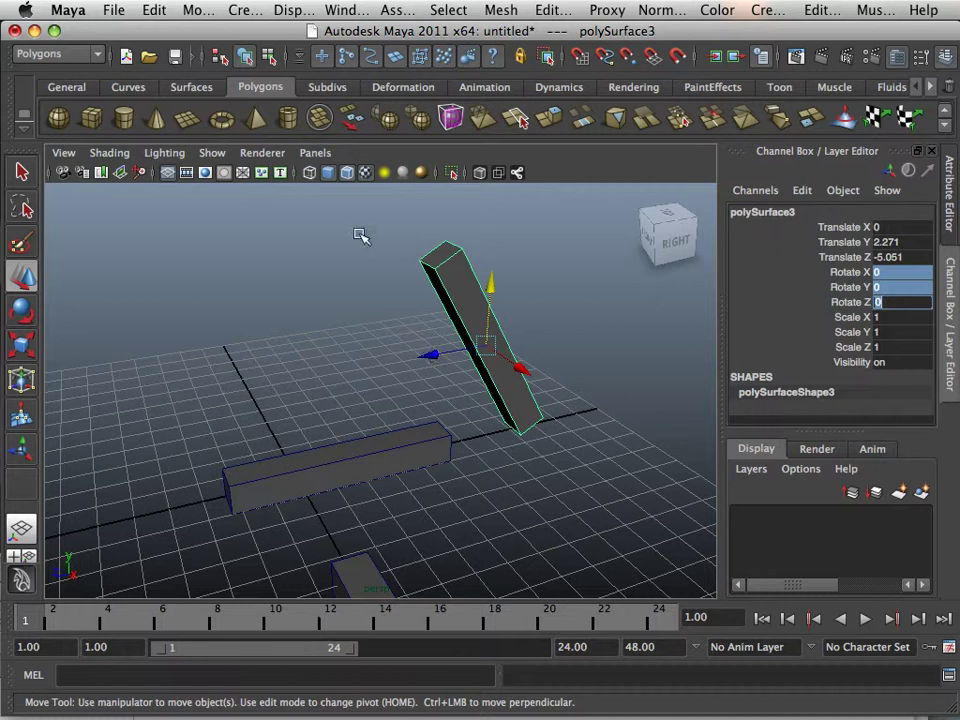
Select the horizontal beam and bring up the Freeze Transformations option box
left_click(364, 461)
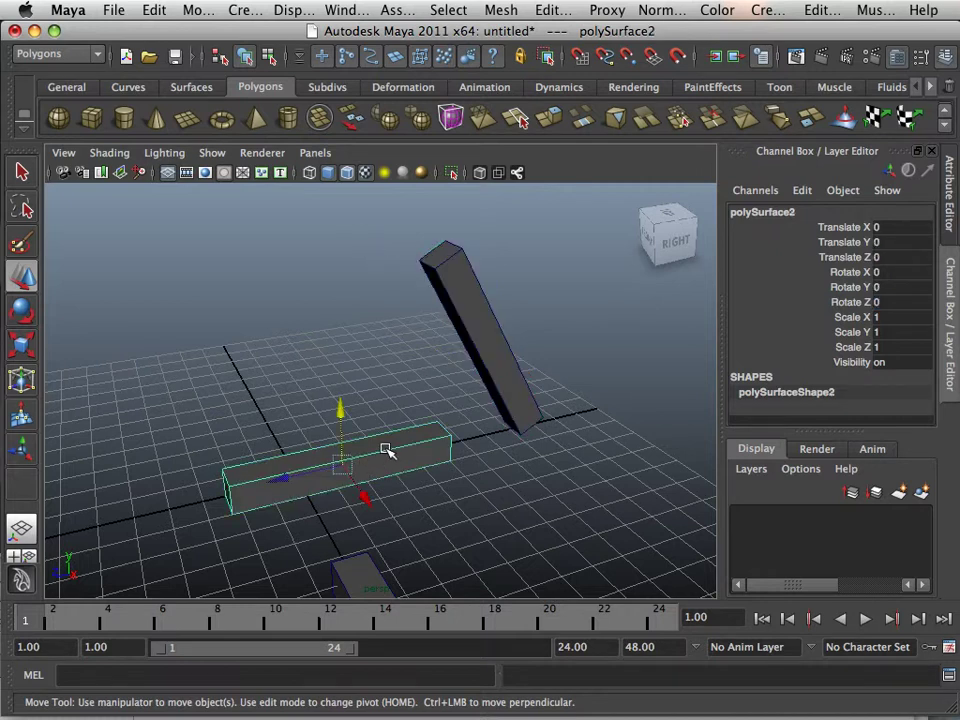
left_click_drag(388, 450, 333, 432, "alt")
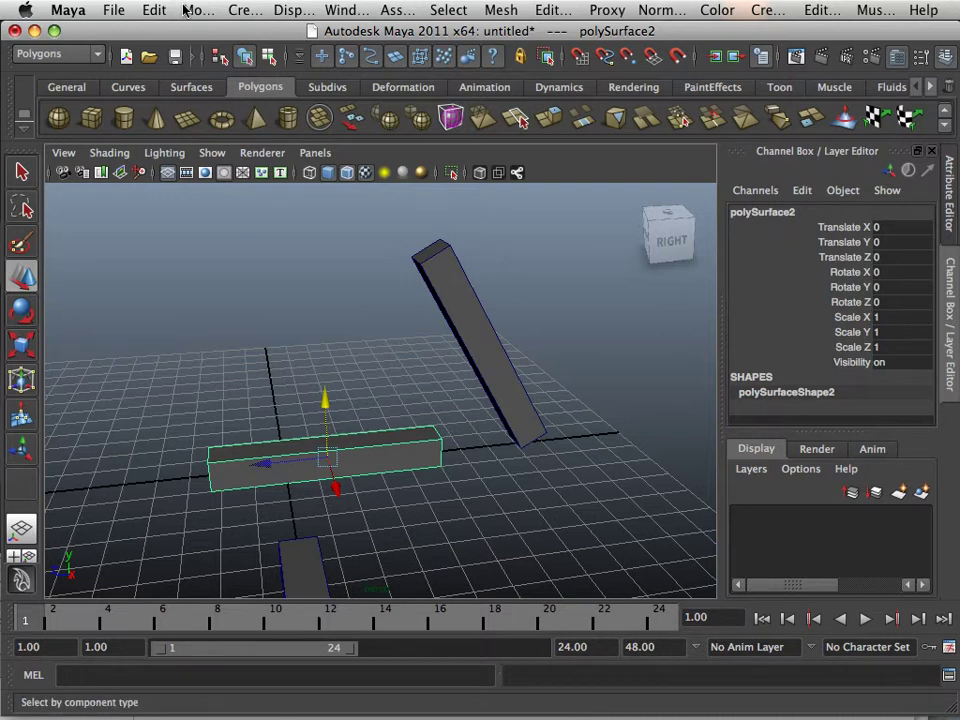
left_click(188, 10)
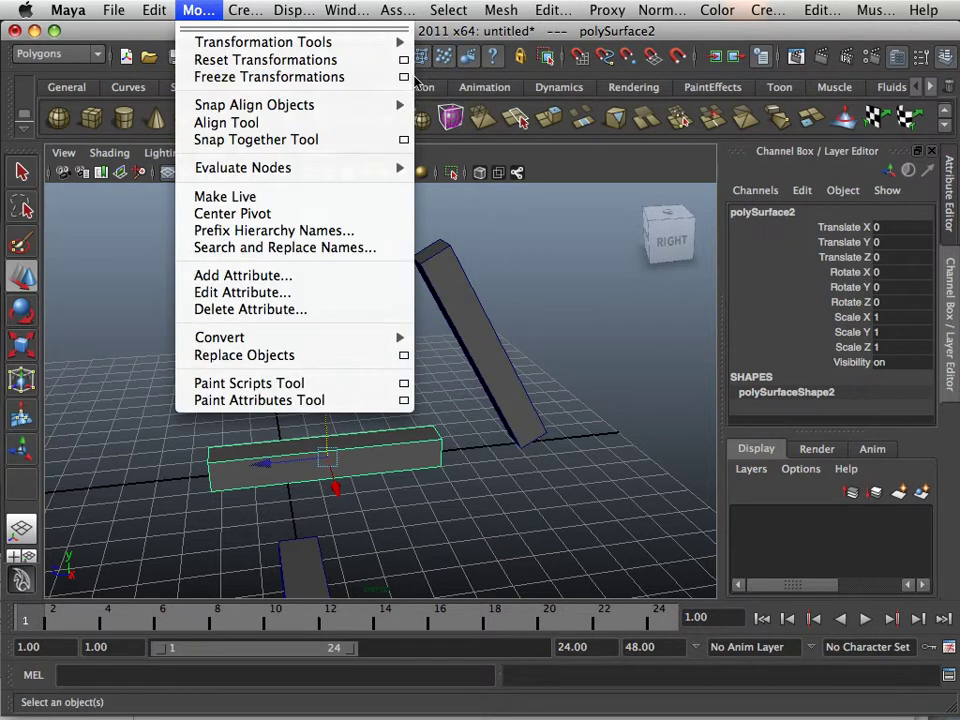
left_click(404, 77)
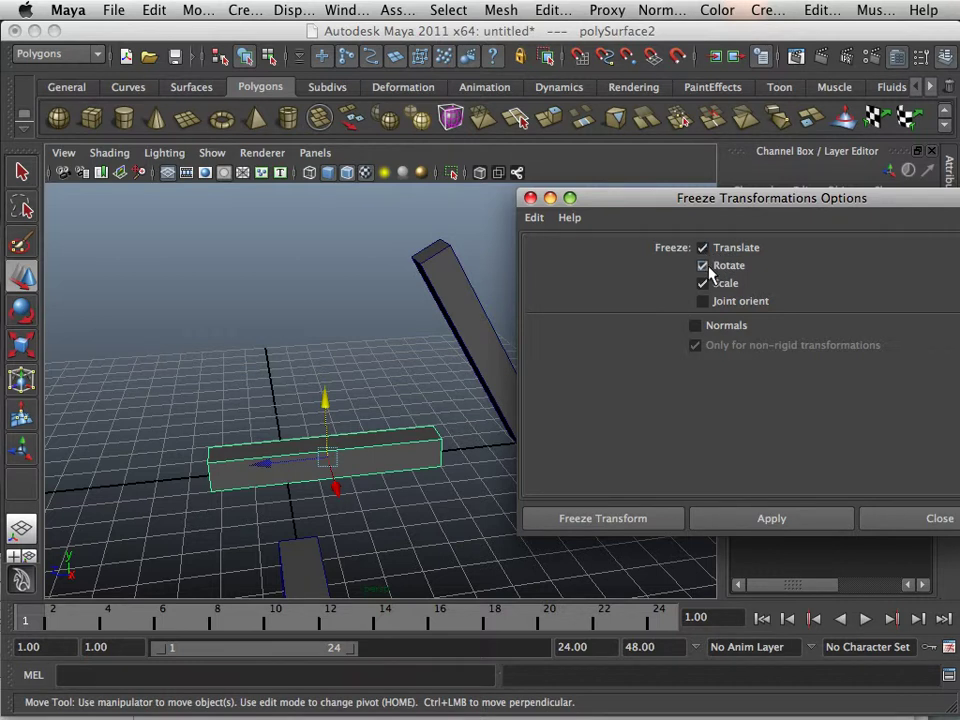
Clear Rotate in the Freeze Transformations options so only Translate gets frozen
left_click_drag(251, 443, 204, 452, "alt")
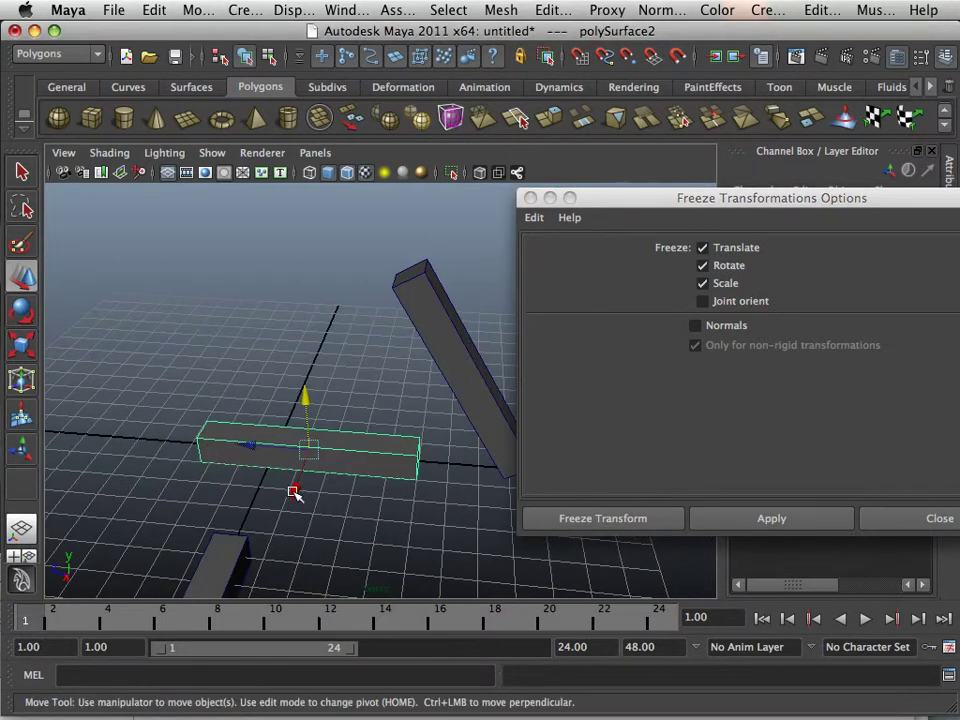
left_click_drag(297, 491, 341, 320, "alt")
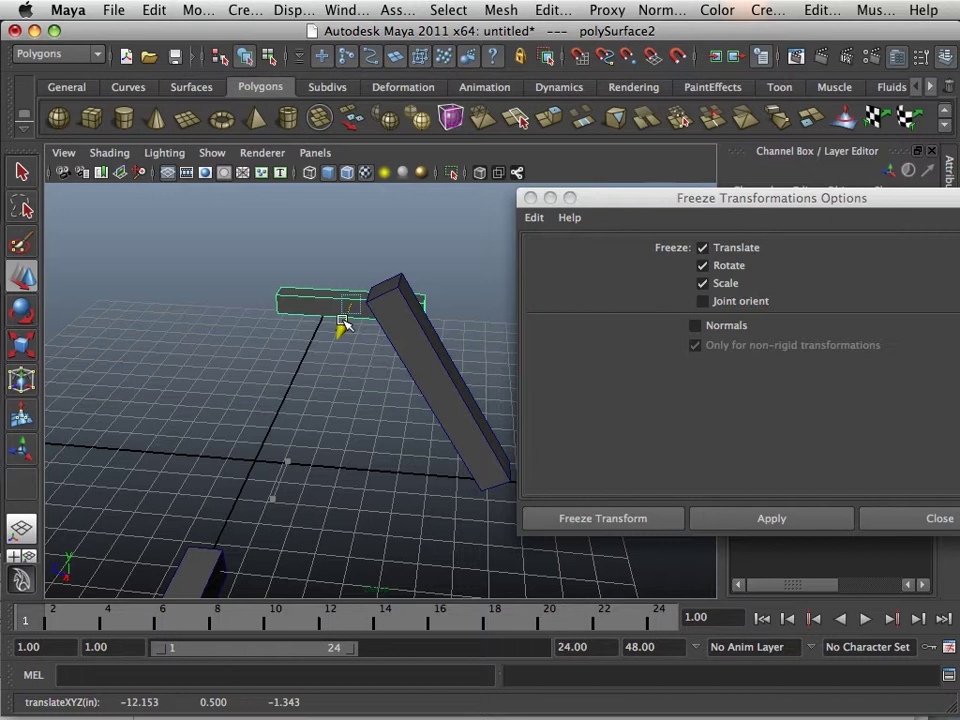
right_click_drag(313, 392, 242, 435, "alt")
left_click_drag(242, 435, 400, 410, "alt")
left_click(702, 266)
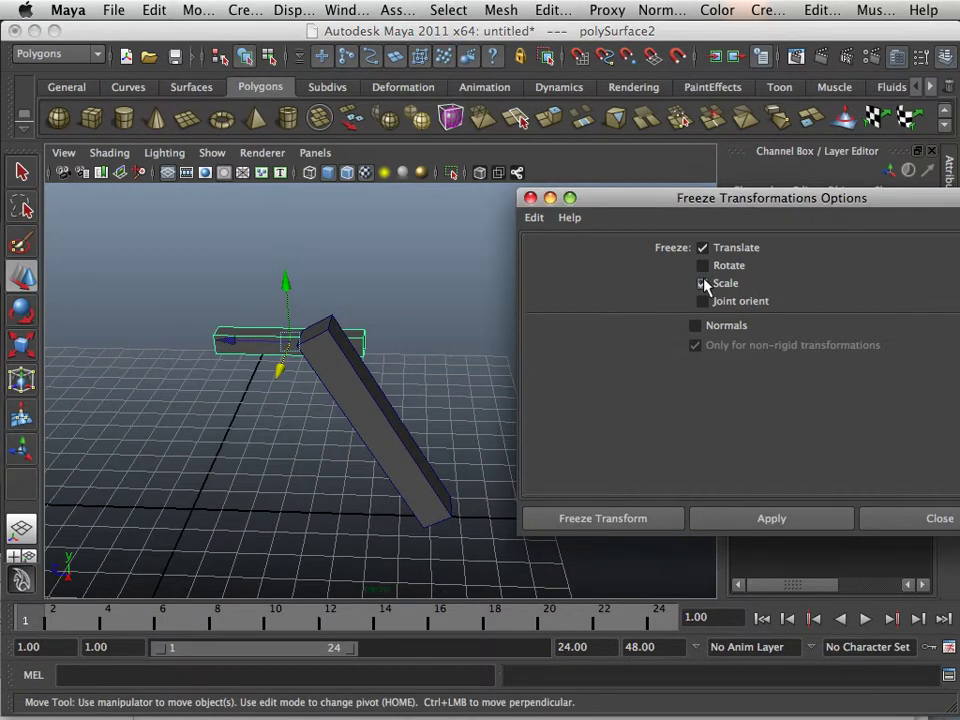
left_click_drag(355, 325, 336, 343, "alt")
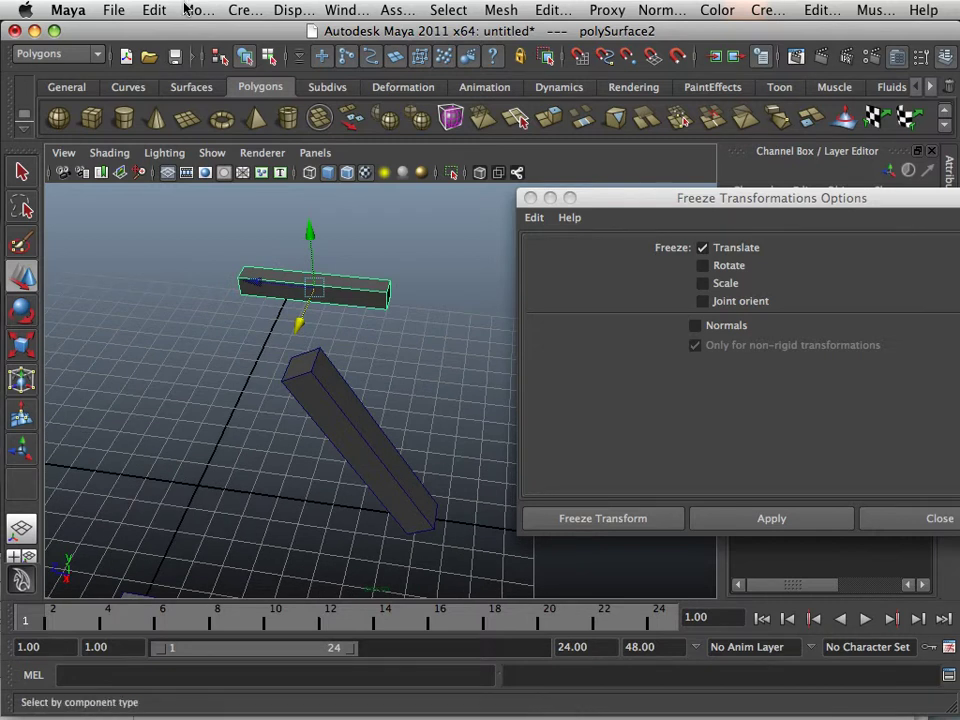
Freeze the horizontal beam's translation and move the options window aside
left_click(160, 10)
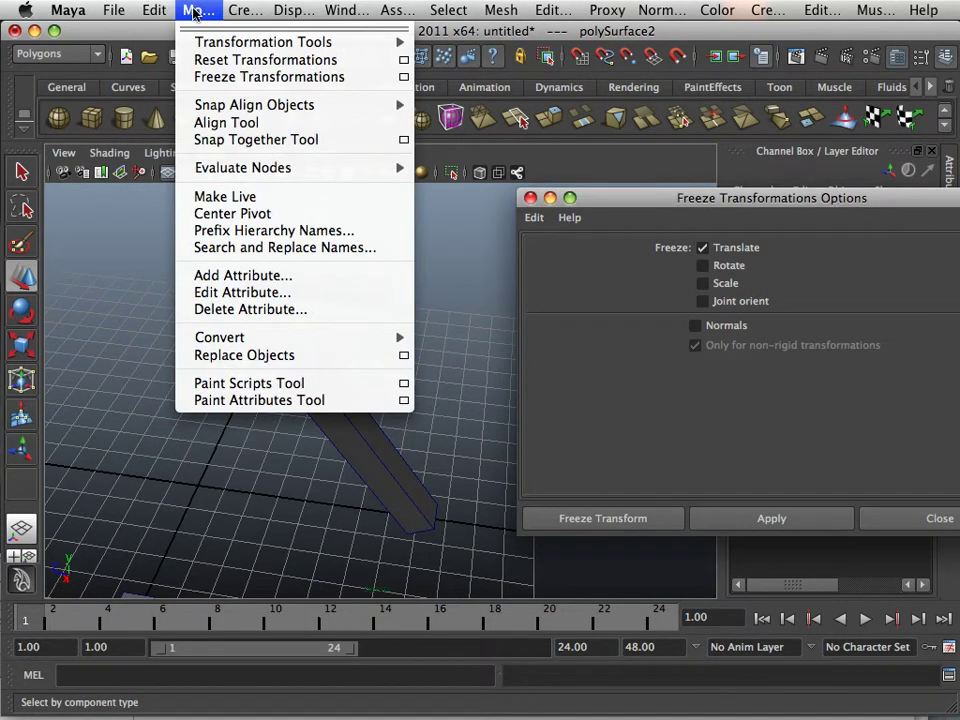
left_click(215, 78)
left_click_drag(750, 199, 409, 605)
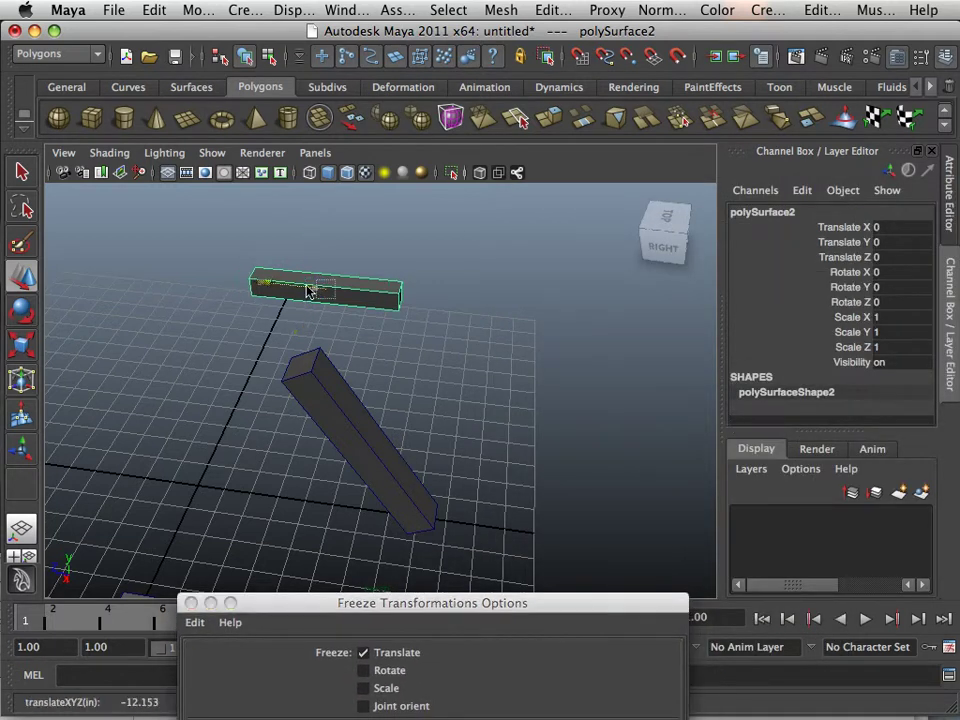
Slide the beam along Z, then set Translate Z to 0 to return it
middle_click_drag(317, 287, 600, 336)
double_click(913, 257)
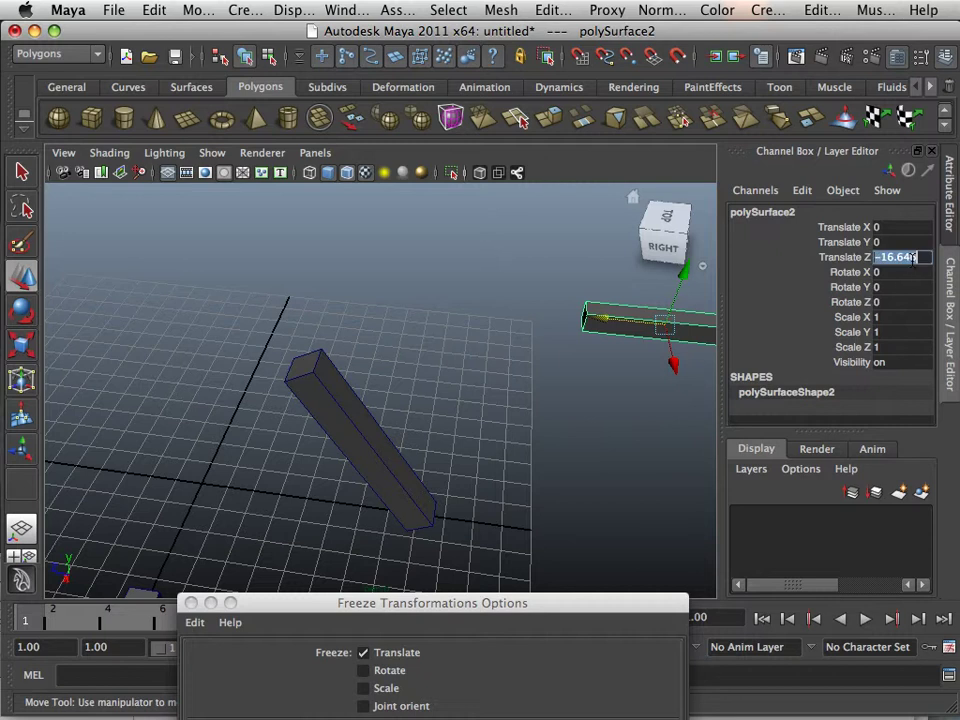
type("0")
key("Return")
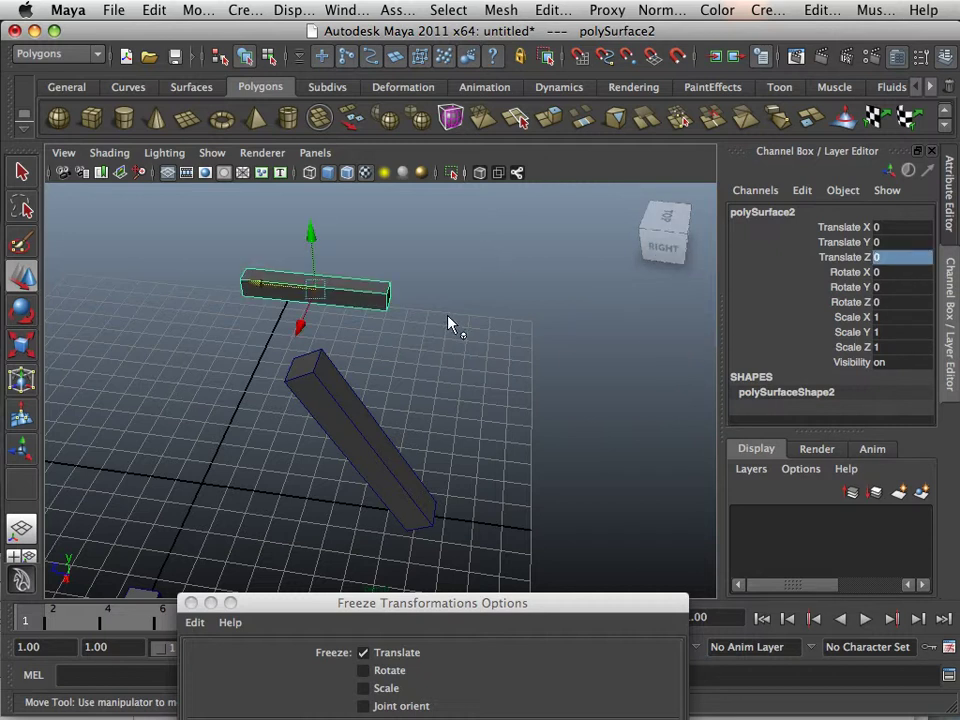
Move the beam away again along the X axis
left_click_drag(449, 323, 319, 296, "alt")
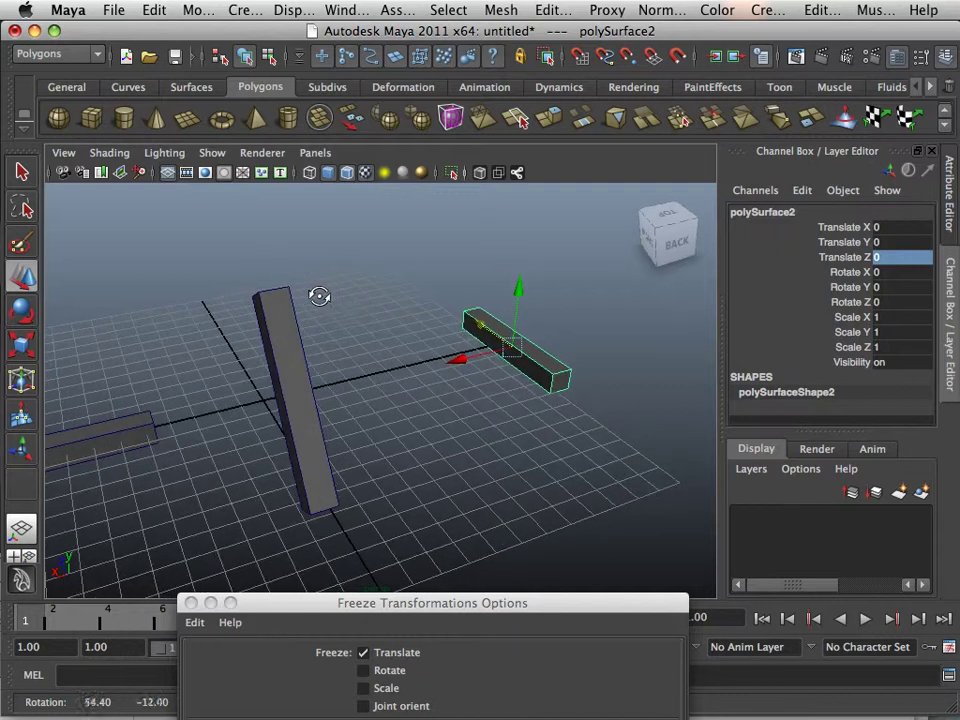
scroll(343, 343, "up", 3)
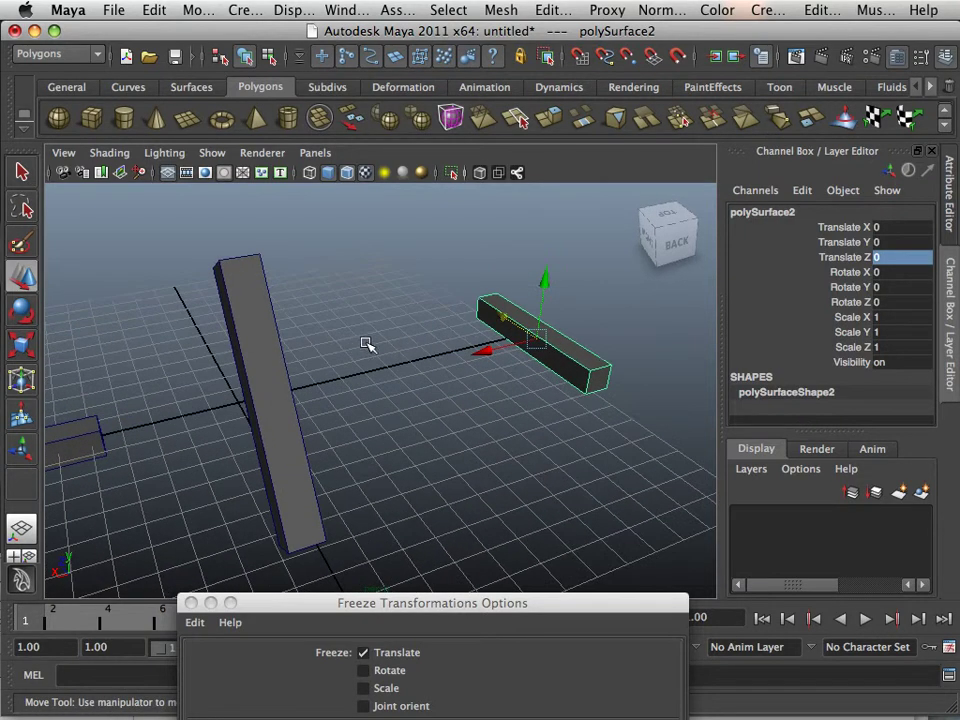
left_click_drag(510, 348, 311, 294)
scroll(349, 384, "down", 4)
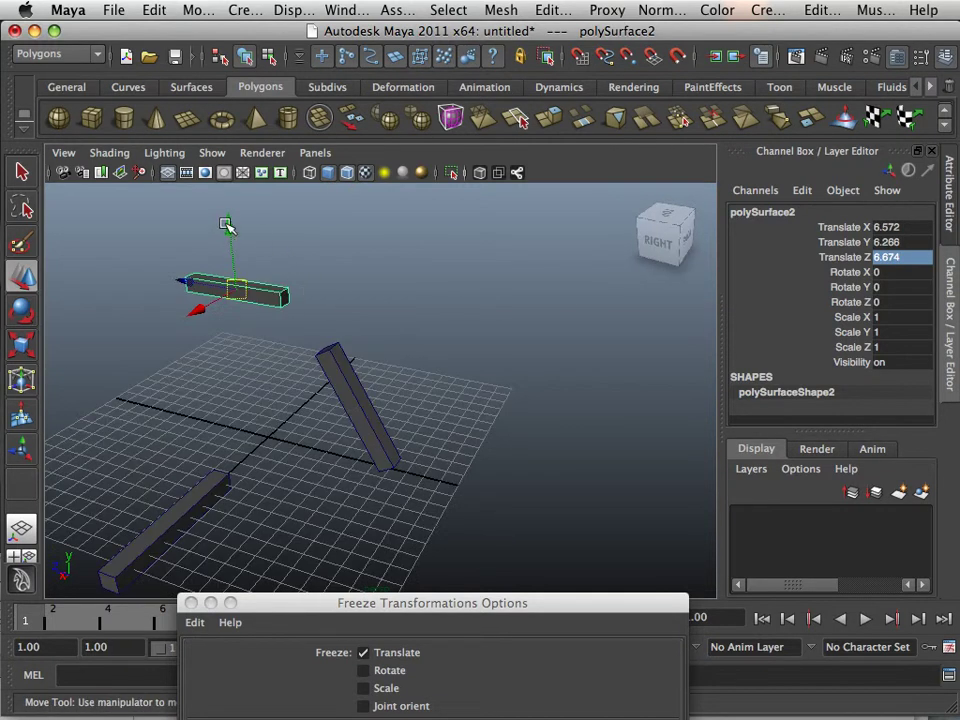
Move the beam down and back up along Y, then along X
left_click_drag(226, 225, 212, 376)
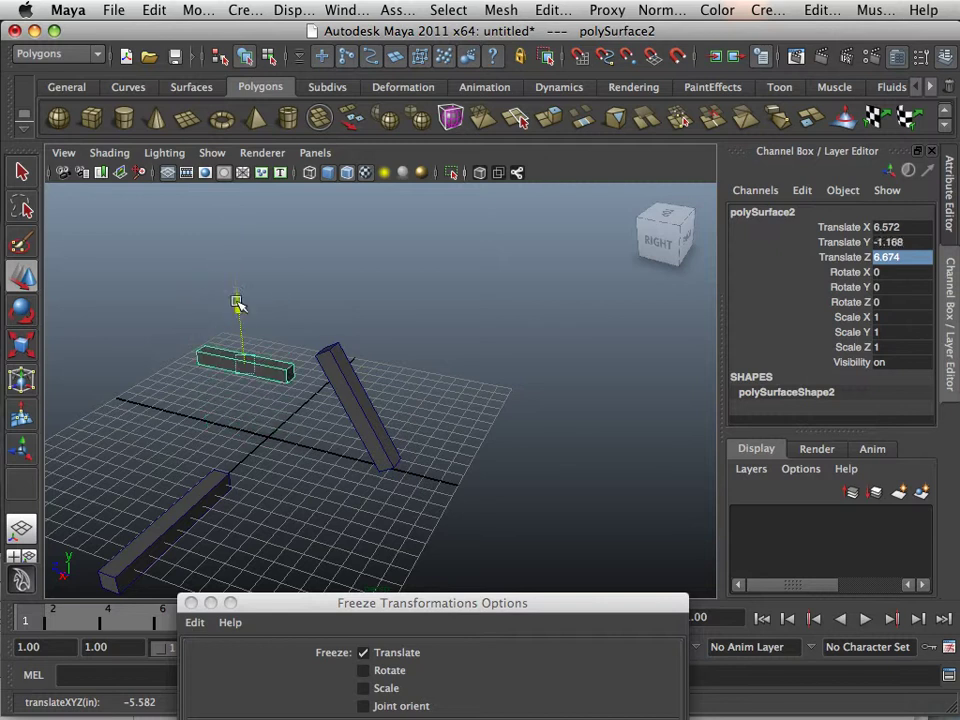
left_click_drag(237, 303, 237, 288)
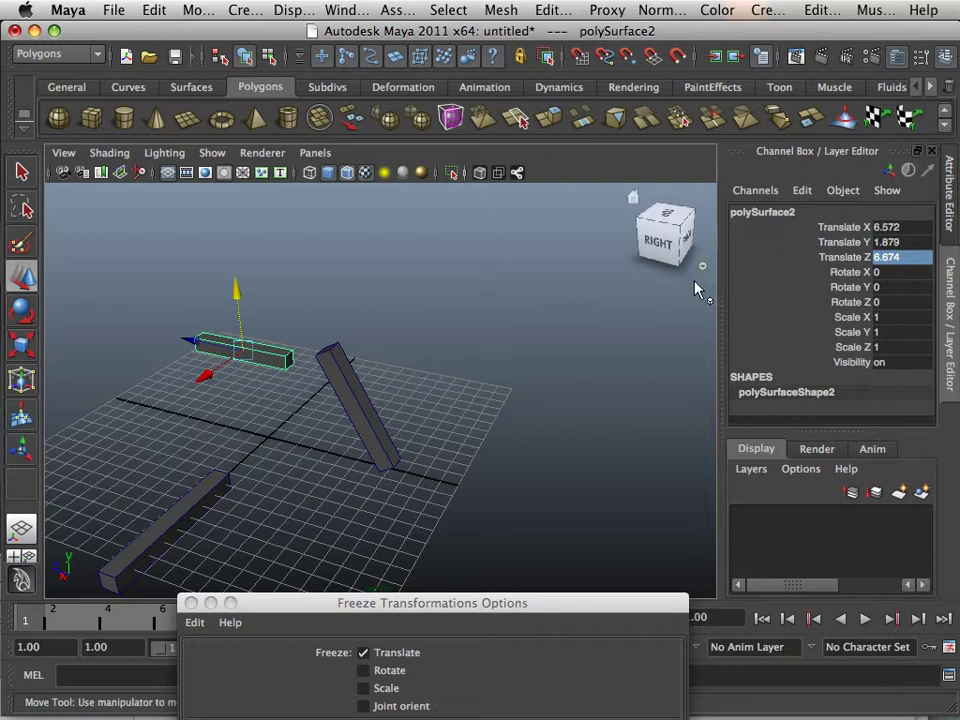
left_click_drag(234, 368, 396, 331)
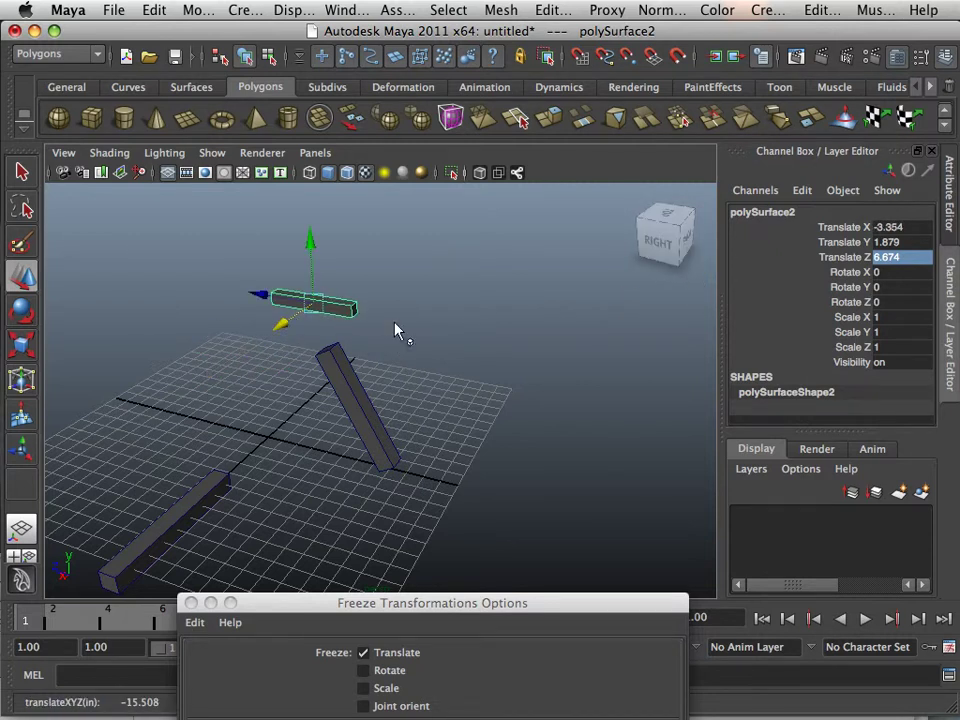
Set Translate X, Y and Z to 0, snapping the beam back to its frozen position
left_click_drag(896, 229, 898, 259)
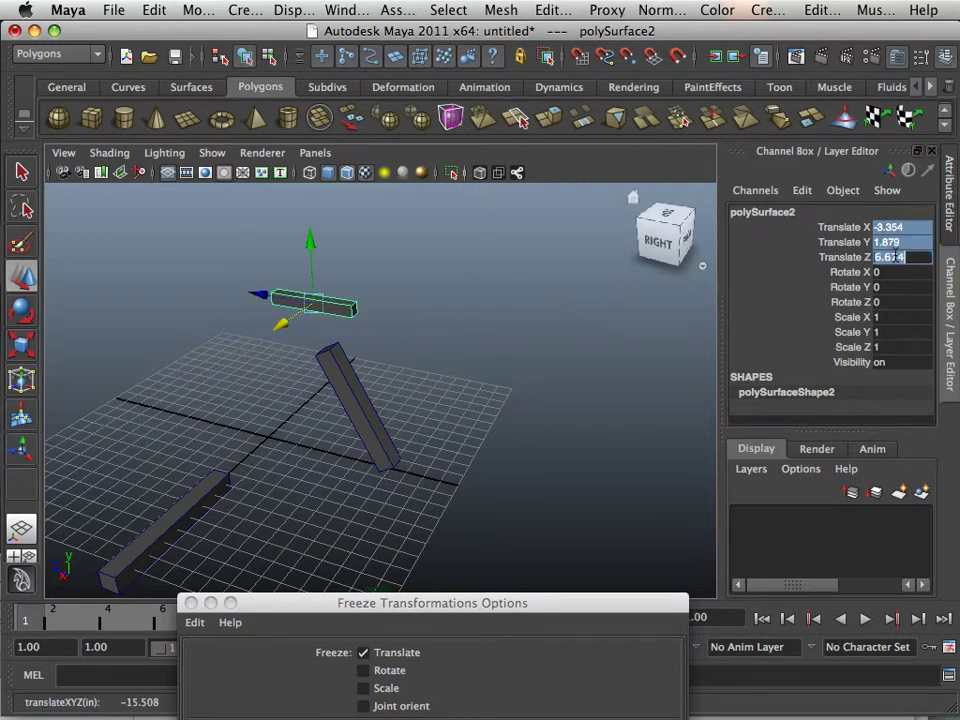
type("0")
key("Return")
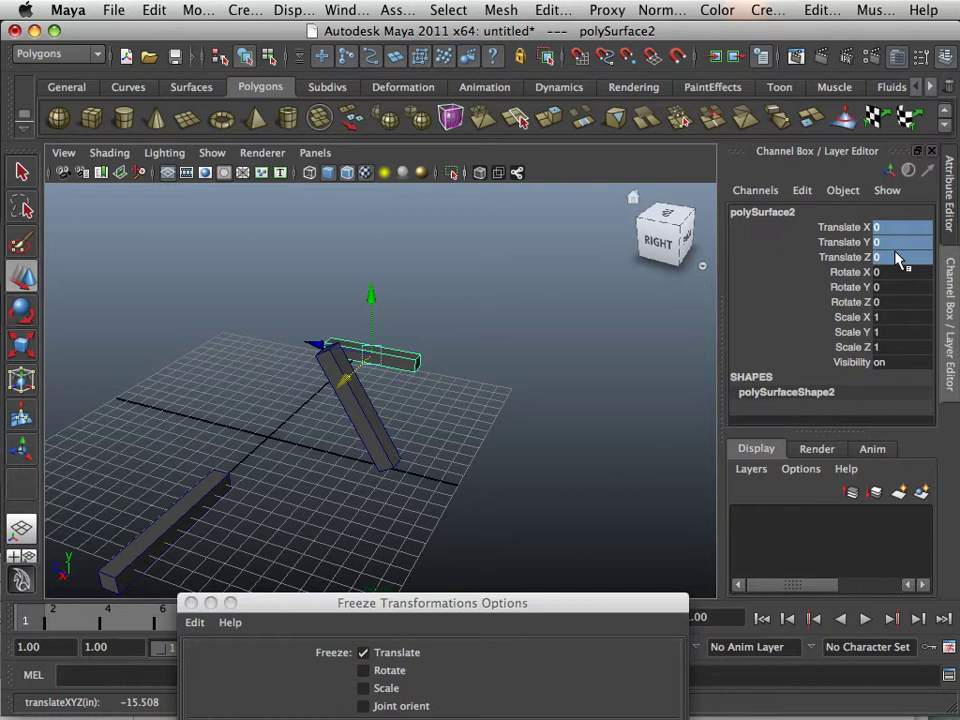
left_click_drag(497, 289, 601, 371, "alt")
middle_click_drag(601, 371, 500, 372, "alt")
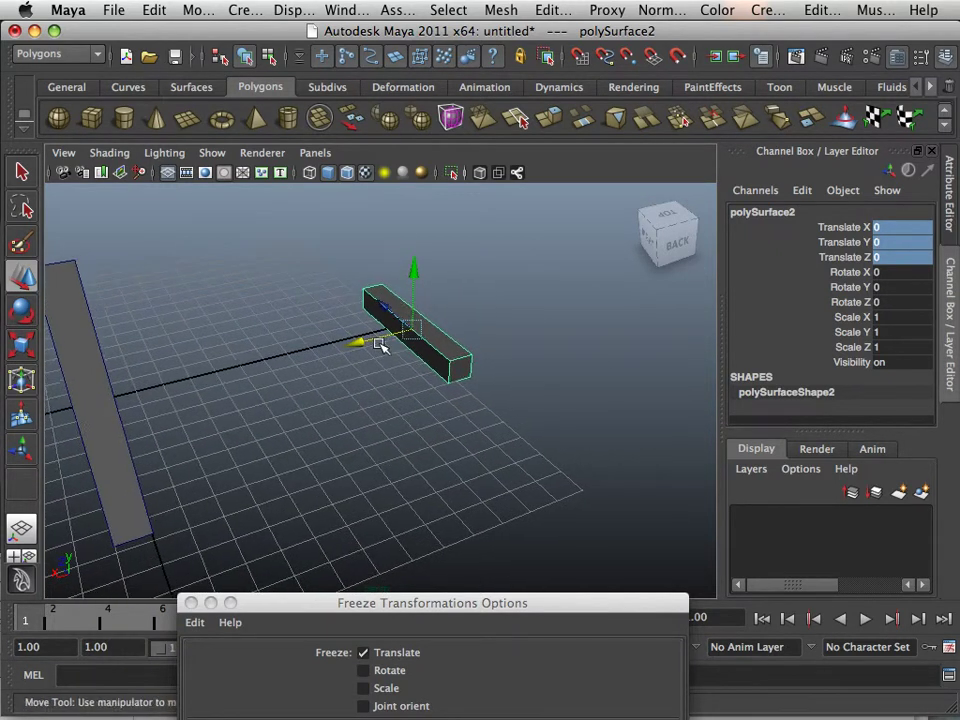
left_click_drag(284, 257, 472, 324, "alt")
left_click_drag(434, 318, 489, 312, "alt")
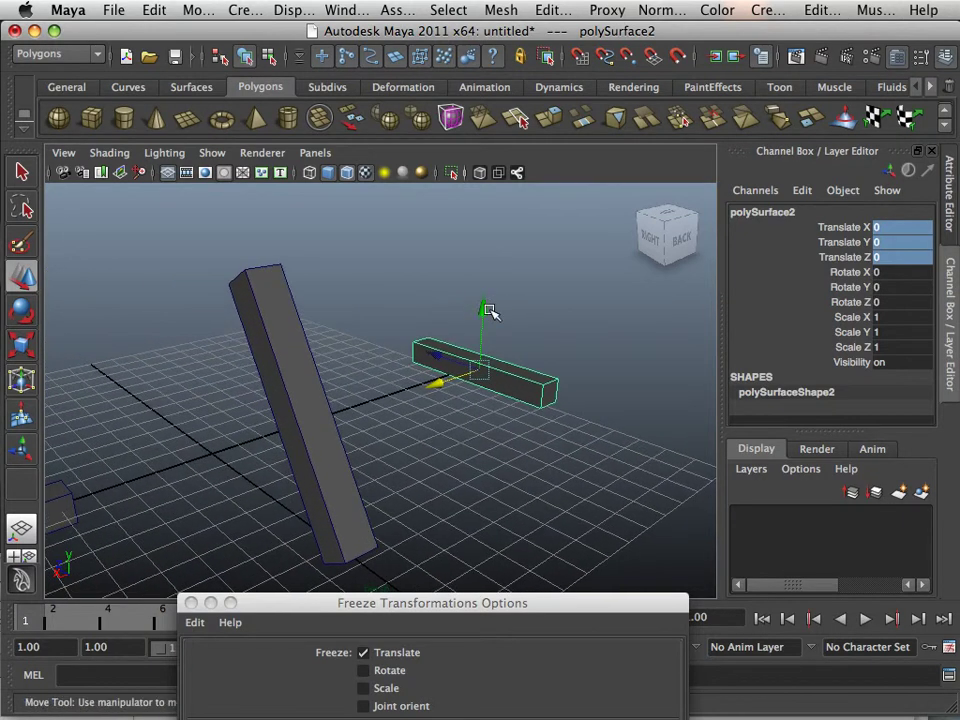